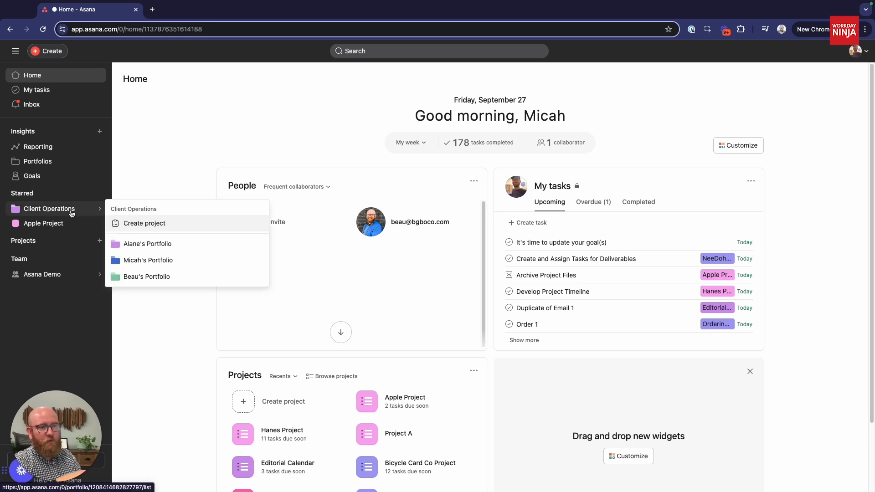
- Open the starred Apple Project and start a new status update set to On track
{"action": "left_click", "coordinate": [43, 224]}
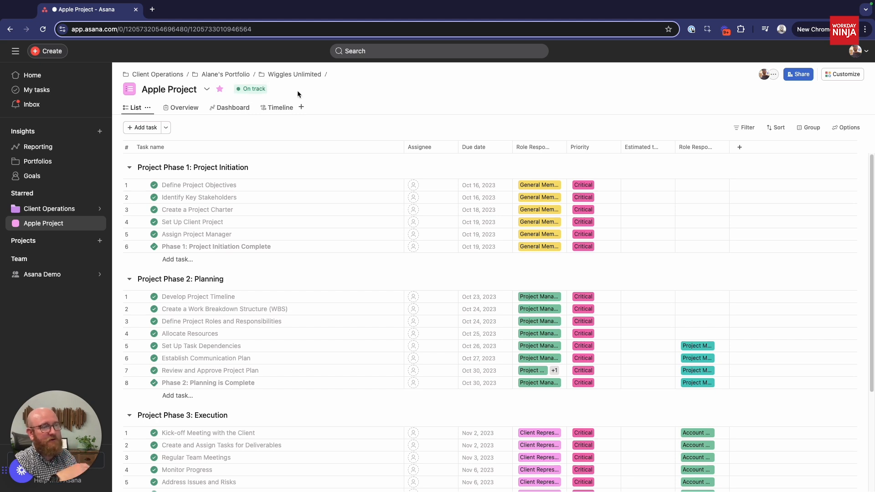
{"action": "left_click", "coordinate": [272, 91]}
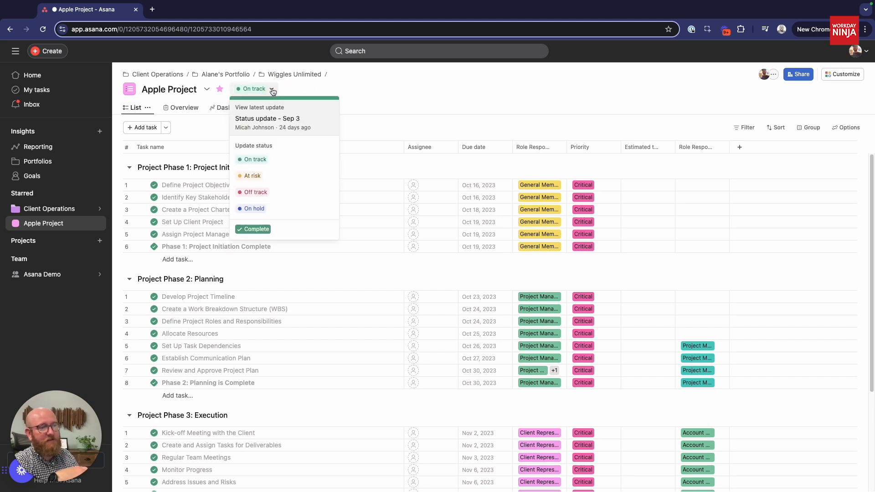
{"action": "left_click", "coordinate": [264, 162]}
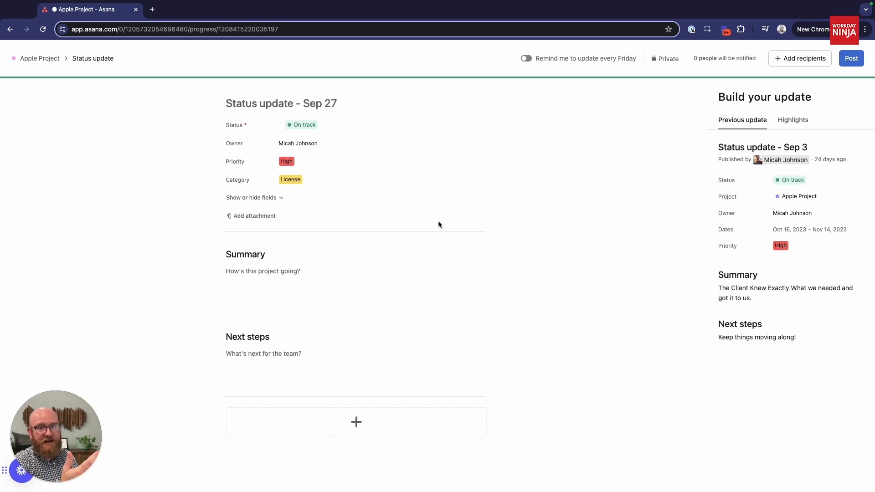
{"action": "left_click", "coordinate": [324, 112]}
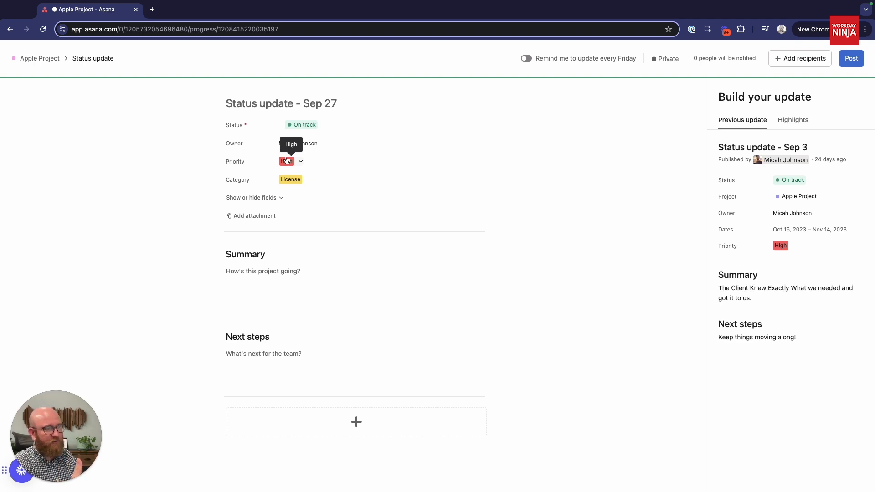
{"action": "left_click", "coordinate": [260, 197]}
{"action": "left_click", "coordinate": [546, 182]}
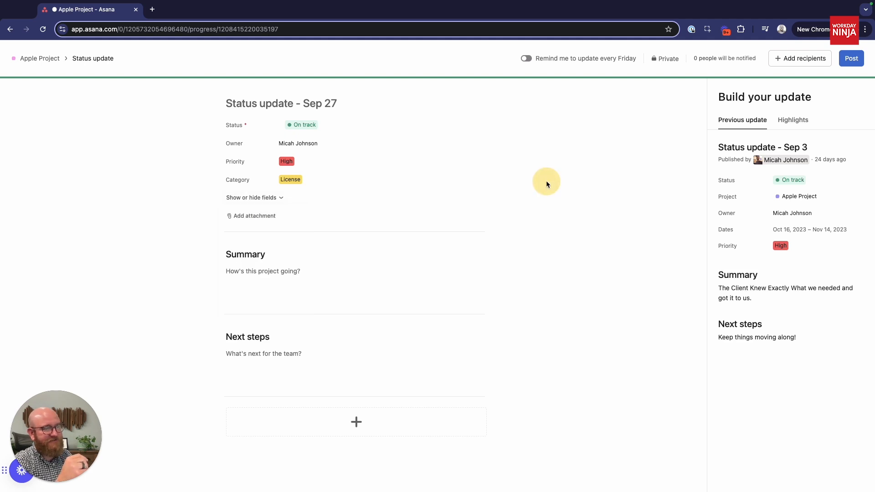
{"action": "left_click", "coordinate": [355, 422]}
{"action": "left_click", "coordinate": [474, 422]}
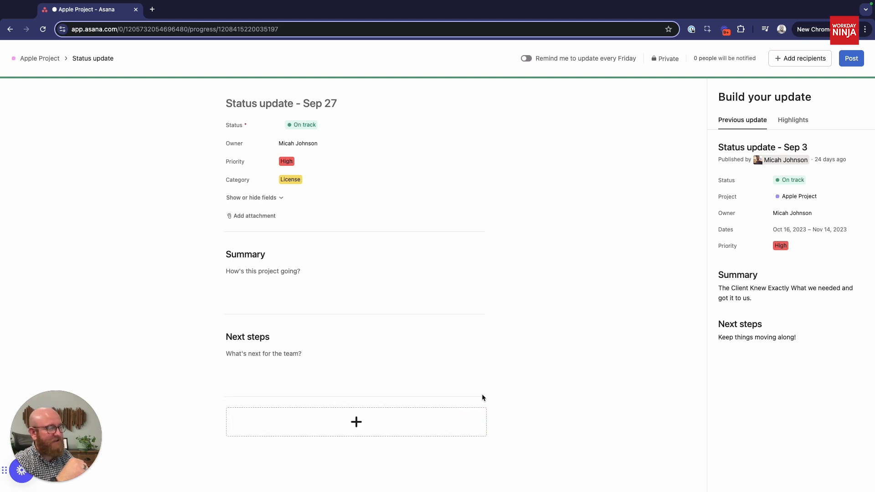
- Try the completed and incomplete tasks by assignee highlights in the Next steps section, removing each one again
{"action": "left_click", "coordinate": [784, 124]}
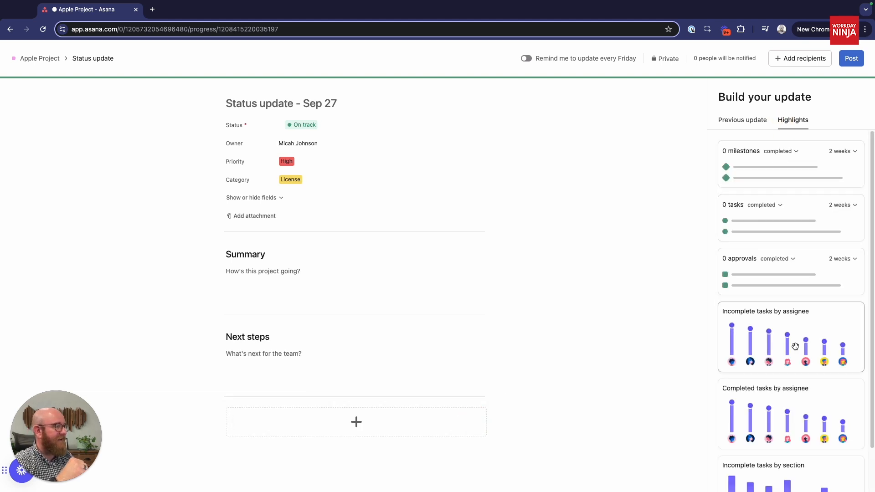
{"action": "scroll", "coordinate": [792, 347], "scroll_direction": "down", "scroll_amount": 2}
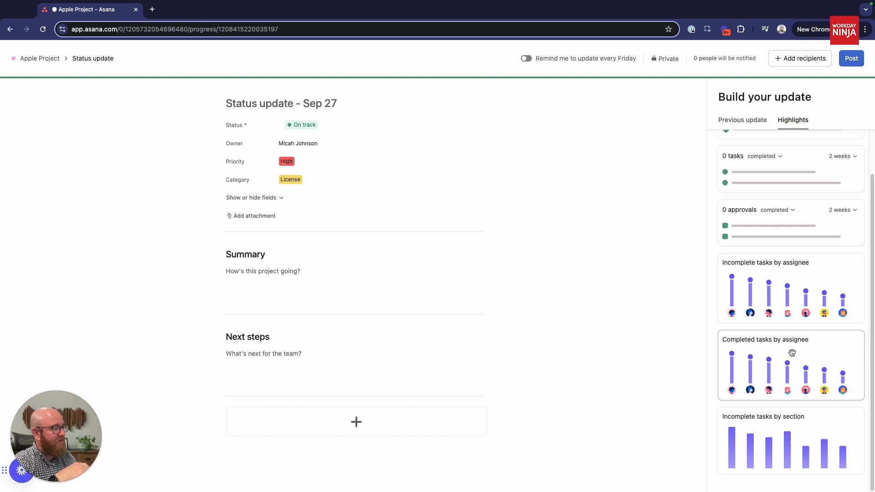
{"action": "left_click_drag", "start_coordinate": [784, 360], "coordinate": [330, 360]}
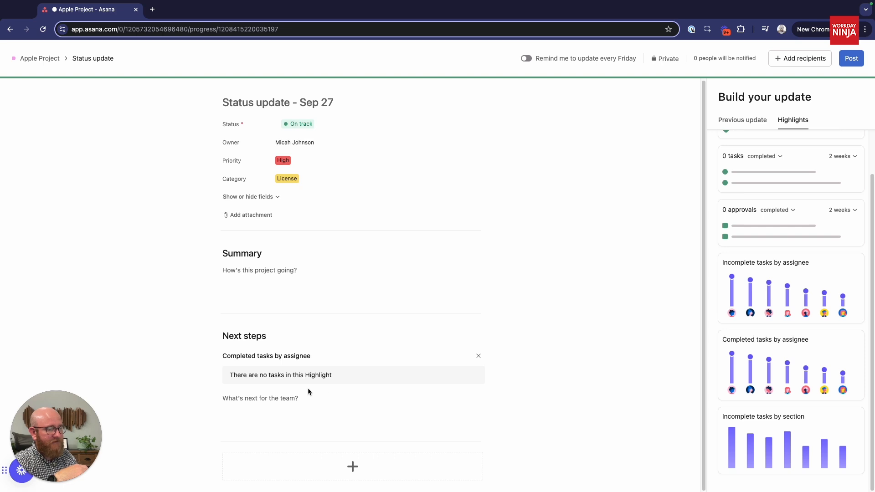
{"action": "left_click", "coordinate": [478, 355]}
{"action": "left_click_drag", "start_coordinate": [755, 263], "coordinate": [281, 383]}
{"action": "scroll", "coordinate": [383, 417], "scroll_direction": "down", "scroll_amount": 3}
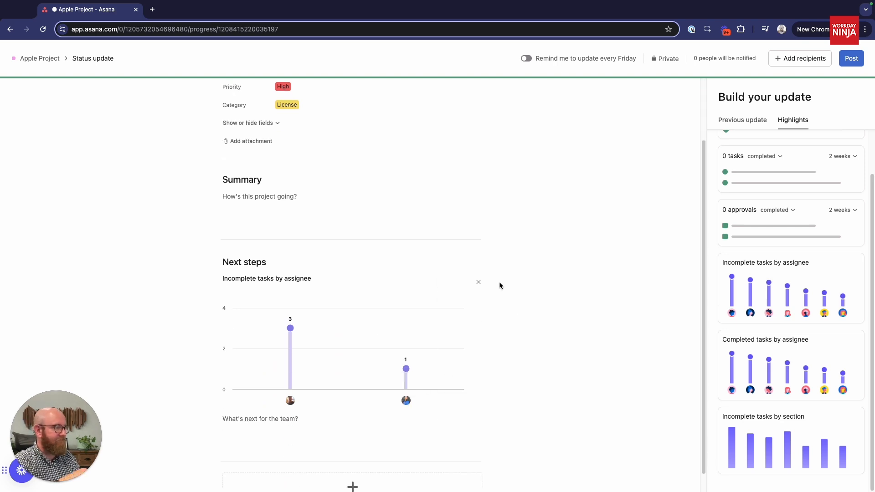
{"action": "left_click", "coordinate": [479, 282]}
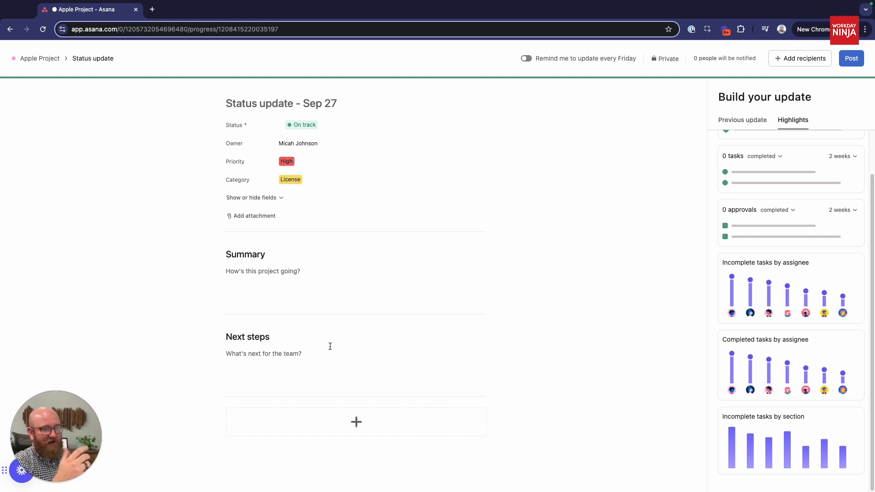
- Write the update's Summary as "Everything is going well on this project! The client is very responsive!"
{"action": "left_click", "coordinate": [271, 271]}
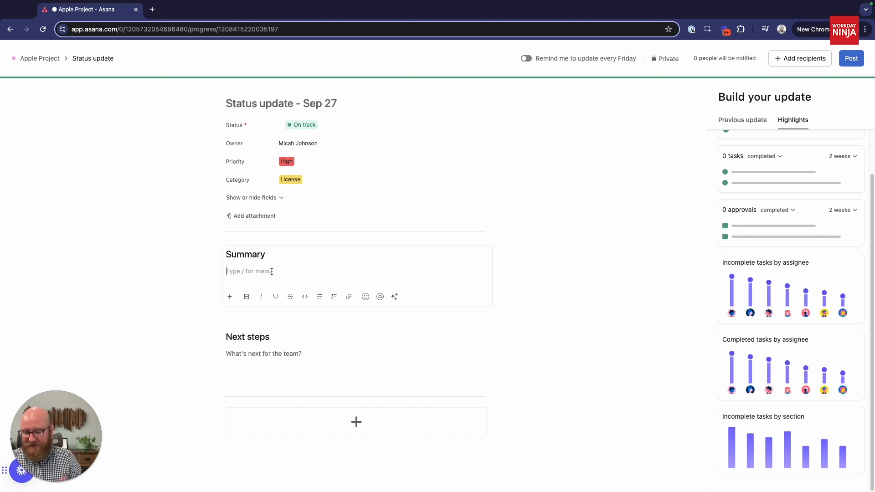
{"action": "type", "text": "Eve"}
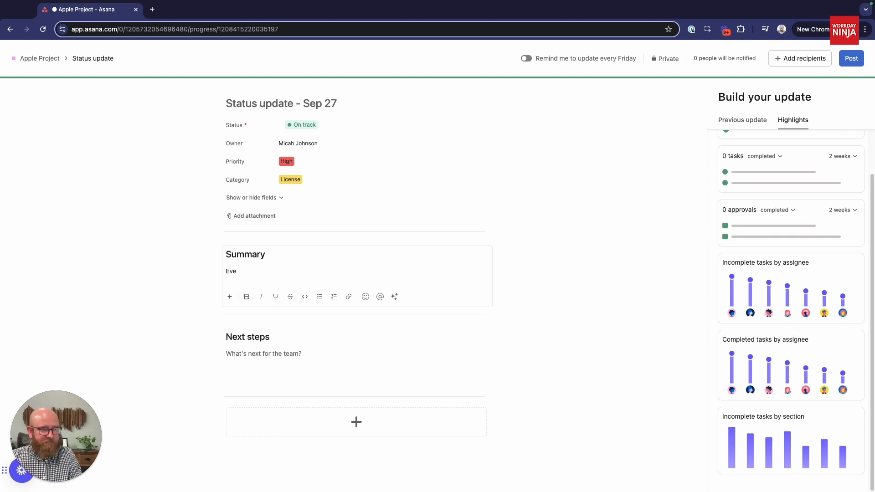
{"action": "type", "text": "rything is going"}
{"action": "key", "text": "BackSpace"}
{"action": "key", "text": "BackSpace"}
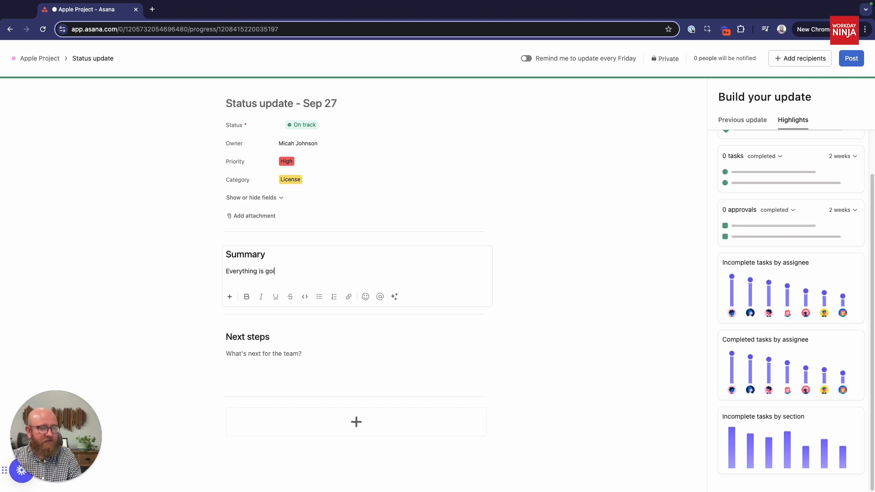
{"action": "type", "text": "ng well "}
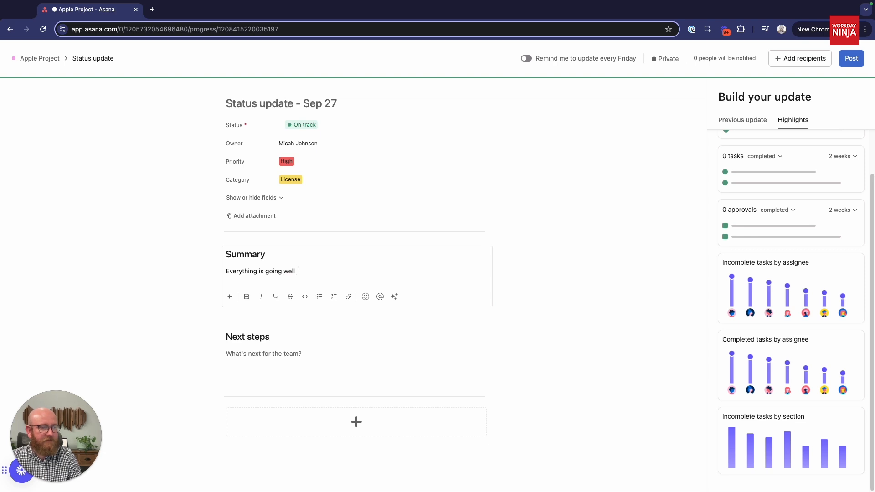
{"action": "type", "text": "on this project! The client is "}
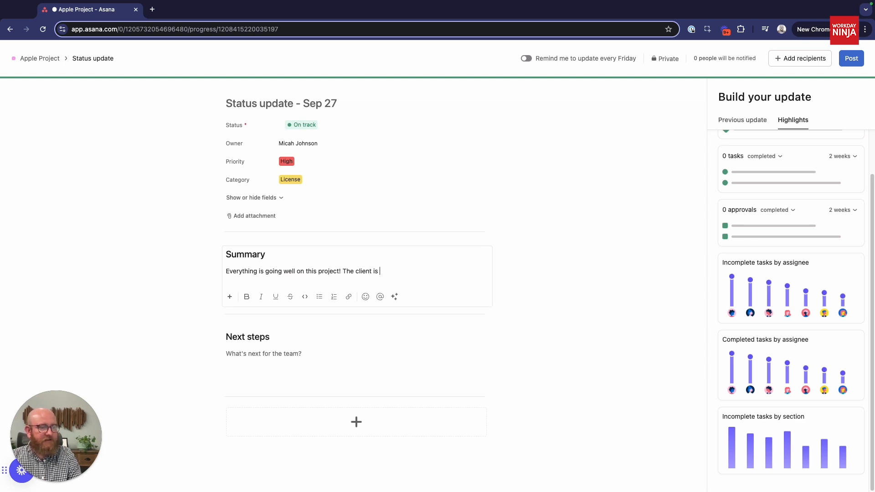
{"action": "type", "text": "very responsive!"}
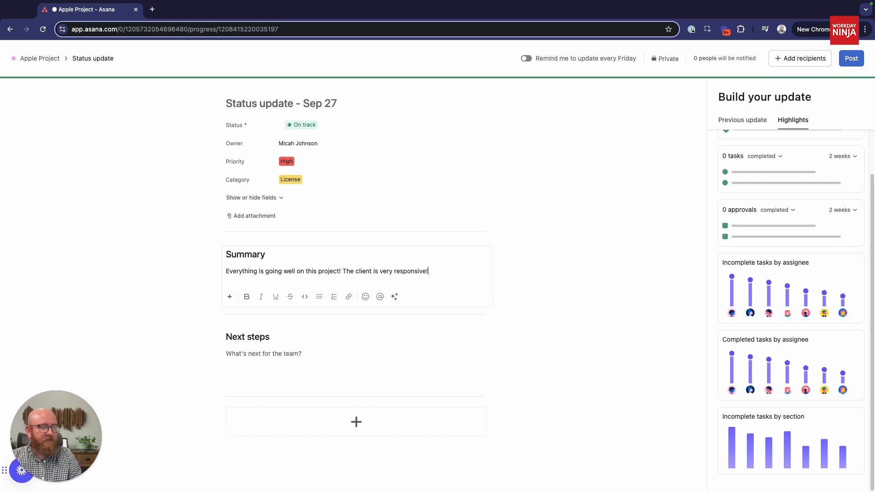
- Fill in Next steps with "Continue forward in Phase 4 and target early completion!"
{"action": "left_click", "coordinate": [259, 349]}
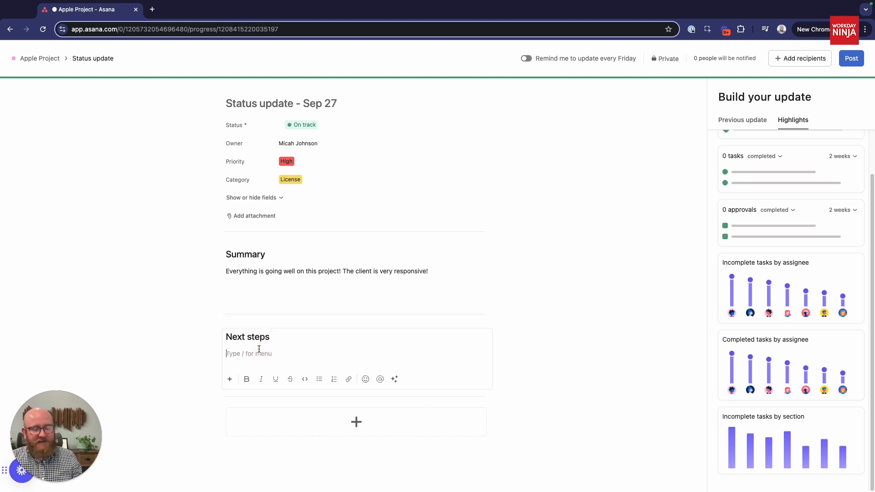
{"action": "type", "text": "Contin"}
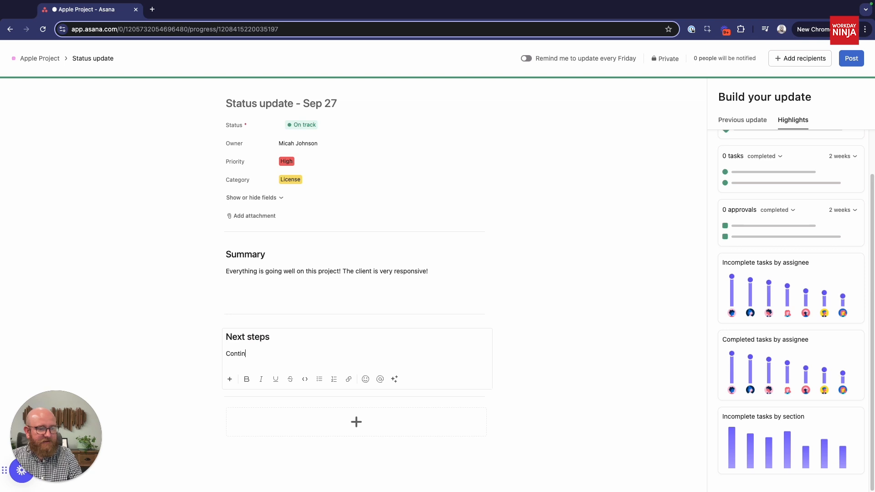
{"action": "type", "text": "ue forward in "}
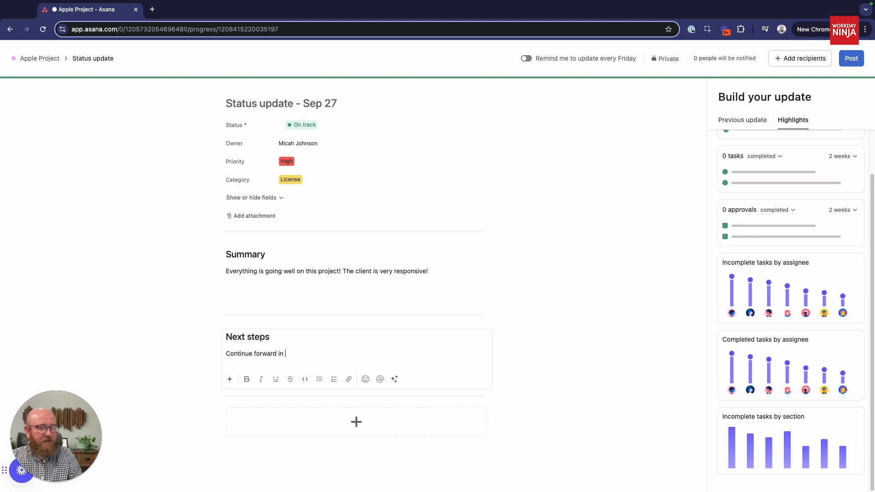
{"action": "type", "text": "Phase 4 and target early completion!"}
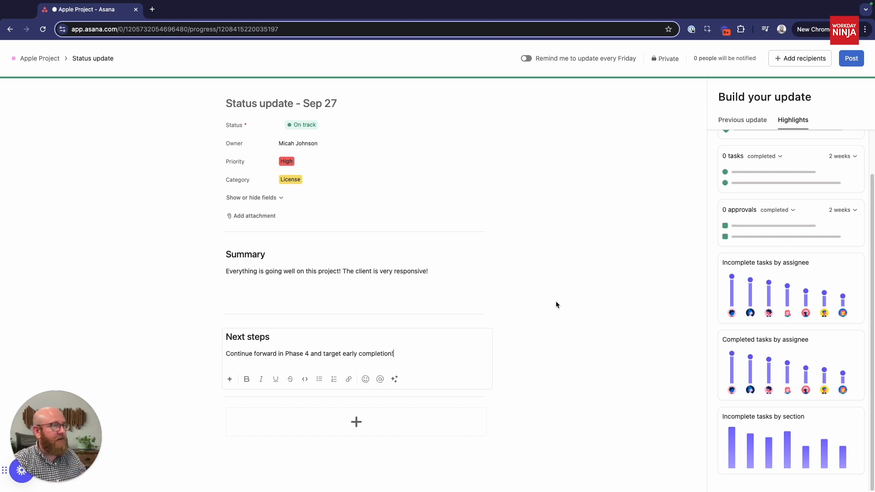
{"action": "left_click", "coordinate": [527, 59]}
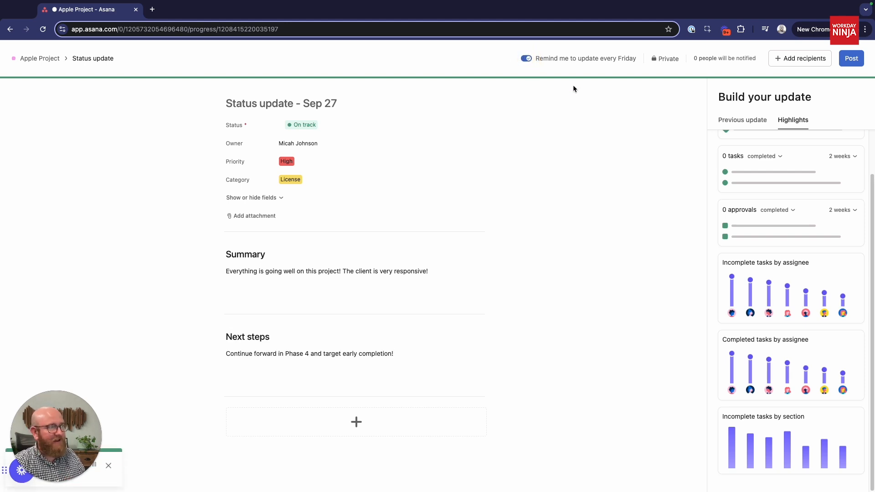
{"action": "left_click", "coordinate": [527, 59]}
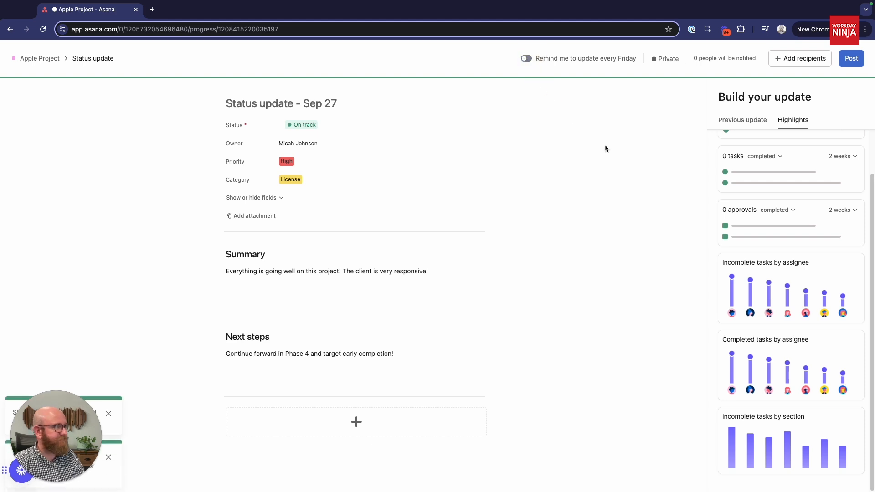
{"action": "left_click", "coordinate": [801, 59]}
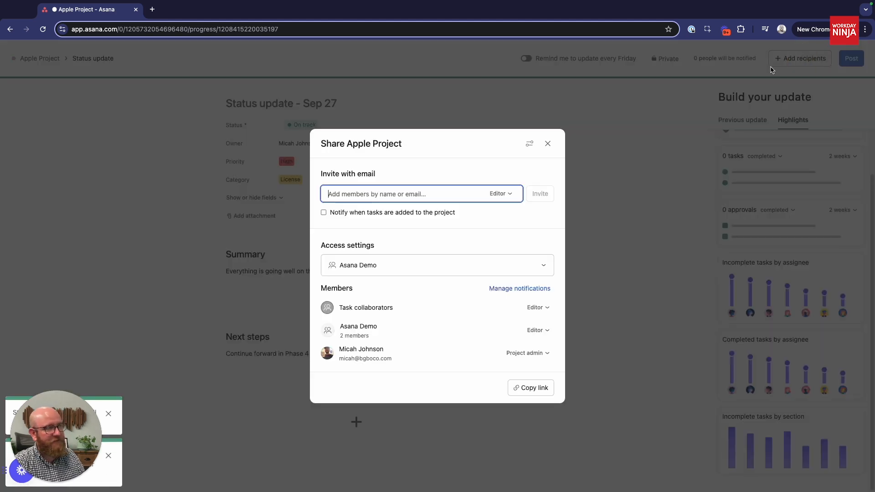
{"action": "left_click", "coordinate": [550, 144]}
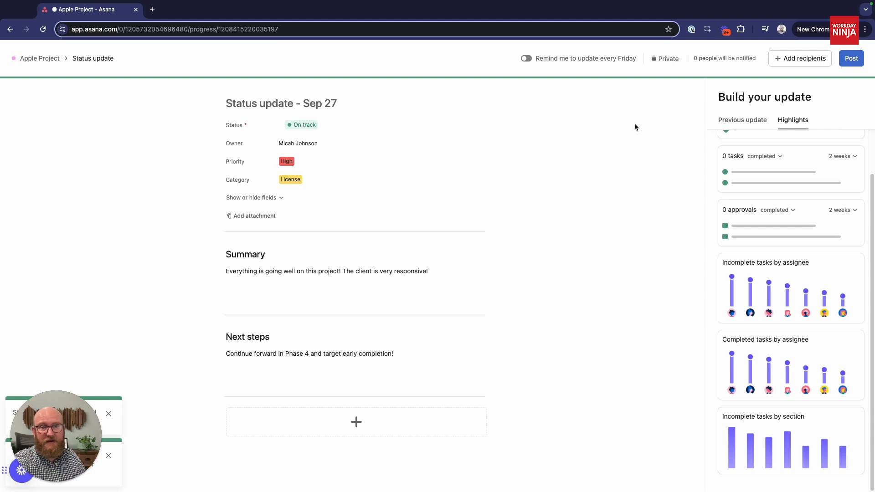
- Post the status update and review it alongside the earlier Aug 1 and Sep 3 updates in the project's status history
{"action": "left_click", "coordinate": [852, 61]}
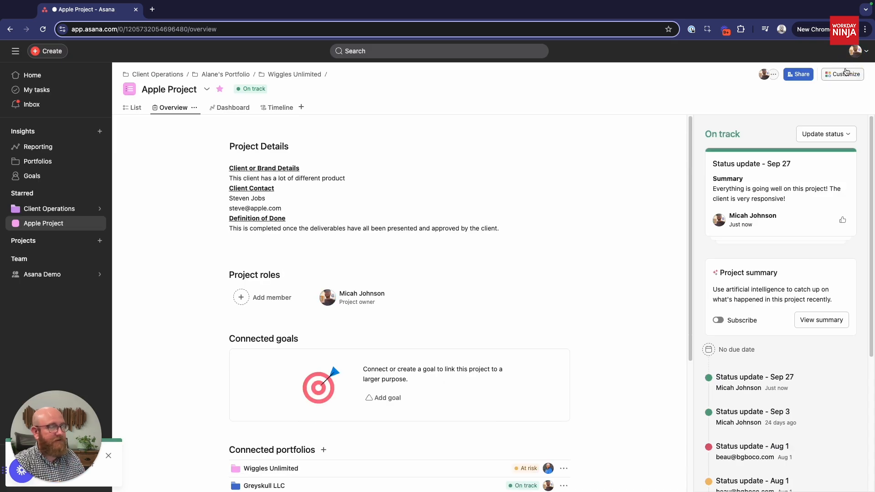
{"action": "left_click", "coordinate": [754, 379]}
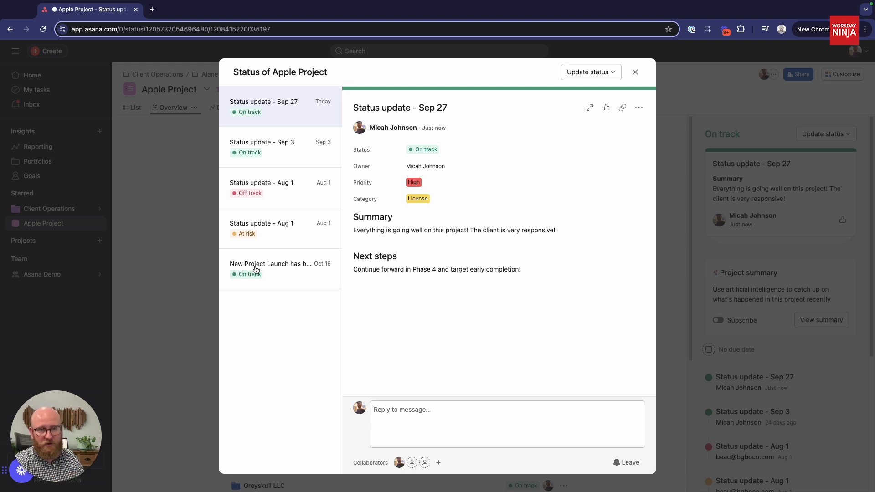
{"action": "left_click", "coordinate": [277, 234]}
{"action": "left_click", "coordinate": [278, 201]}
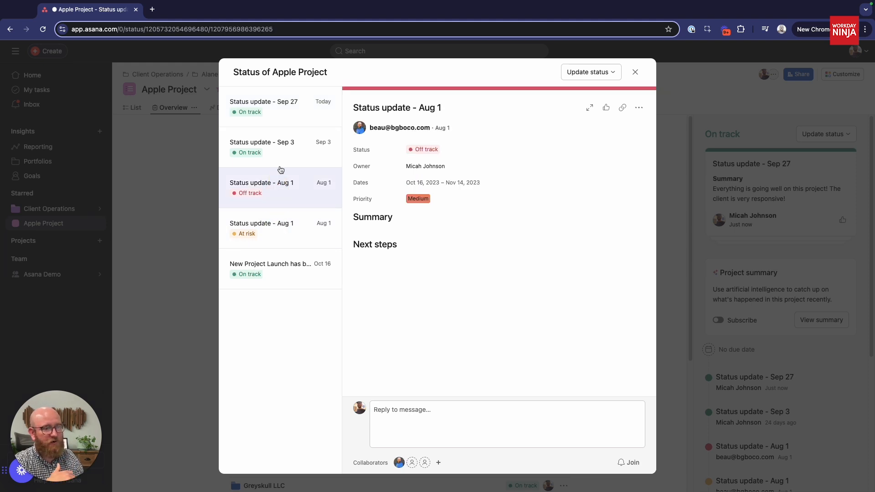
{"action": "left_click", "coordinate": [281, 153]}
{"action": "left_click", "coordinate": [283, 120]}
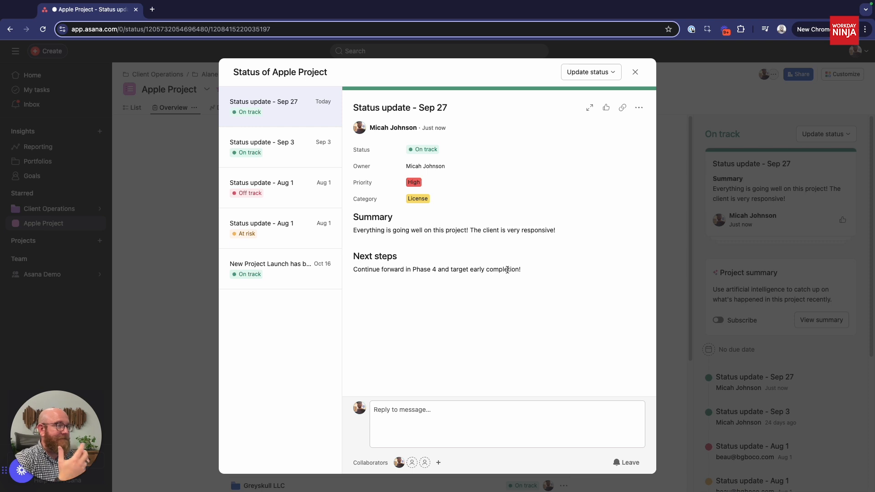
- Reply "Great work!" to the Sep 27 status update, like the update, and close the status history
{"action": "left_click", "coordinate": [413, 411]}
{"action": "type", "text": "Great "}
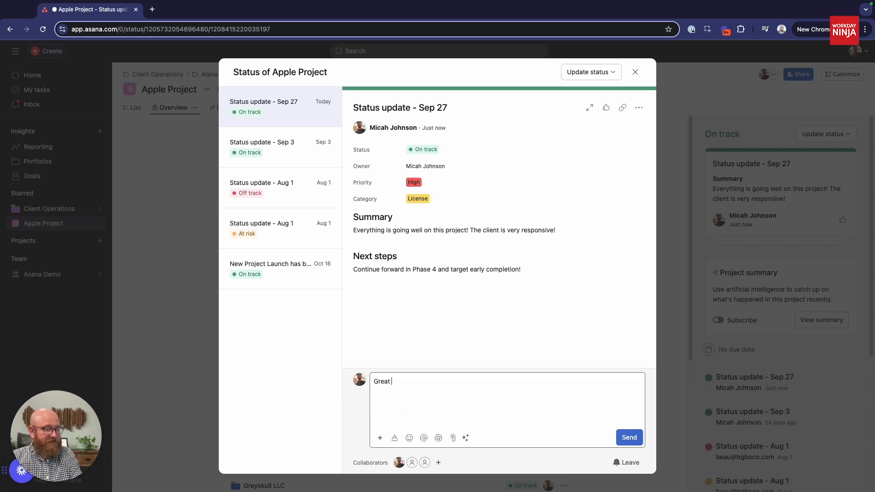
{"action": "type", "text": "work!"}
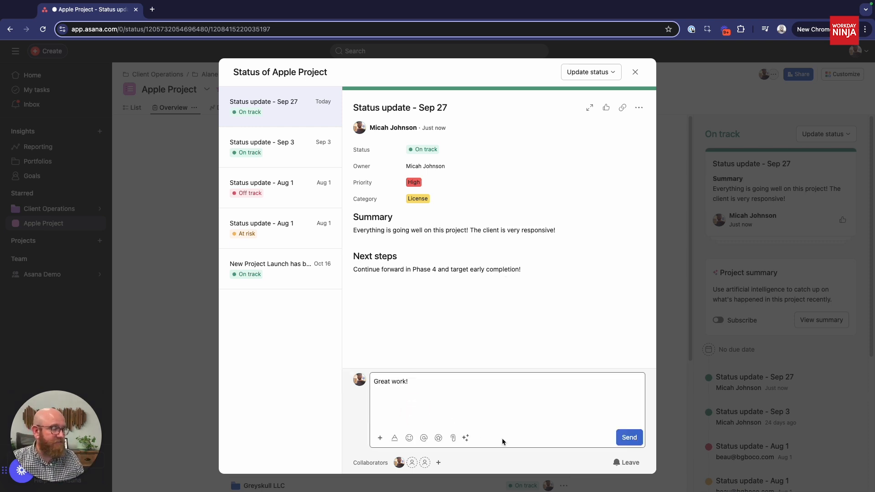
{"action": "left_click", "coordinate": [627, 438]}
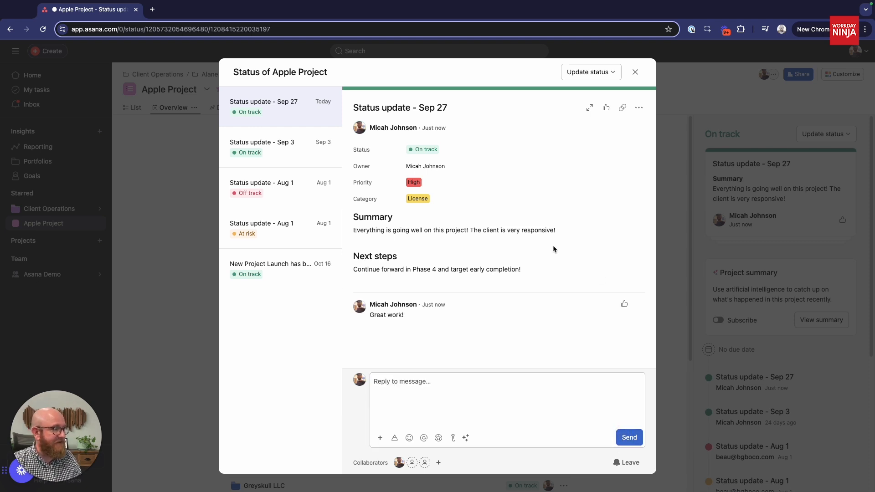
{"action": "left_click", "coordinate": [606, 107]}
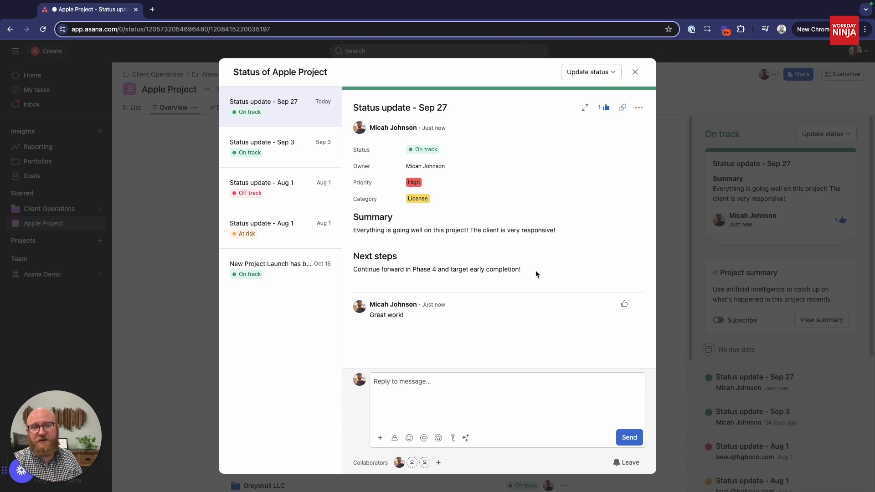
{"action": "left_click", "coordinate": [636, 73]}
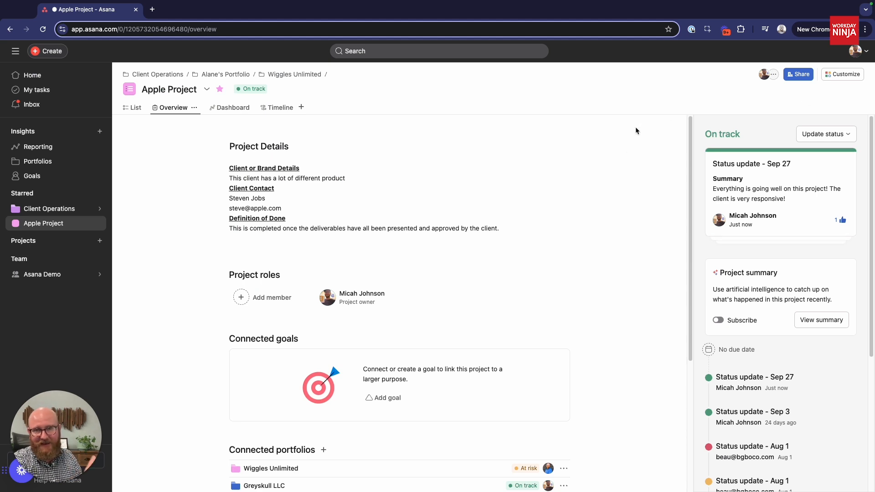
{"action": "left_click", "coordinate": [847, 137]}
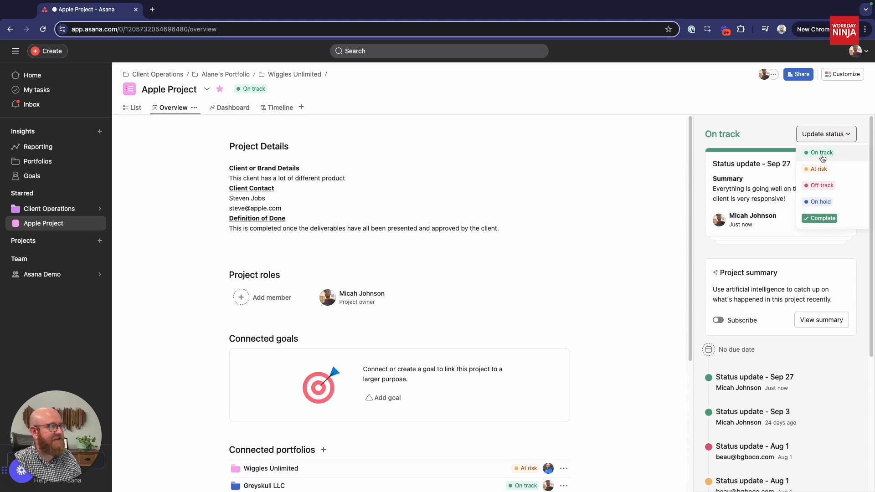
{"action": "left_click", "coordinate": [821, 168]}
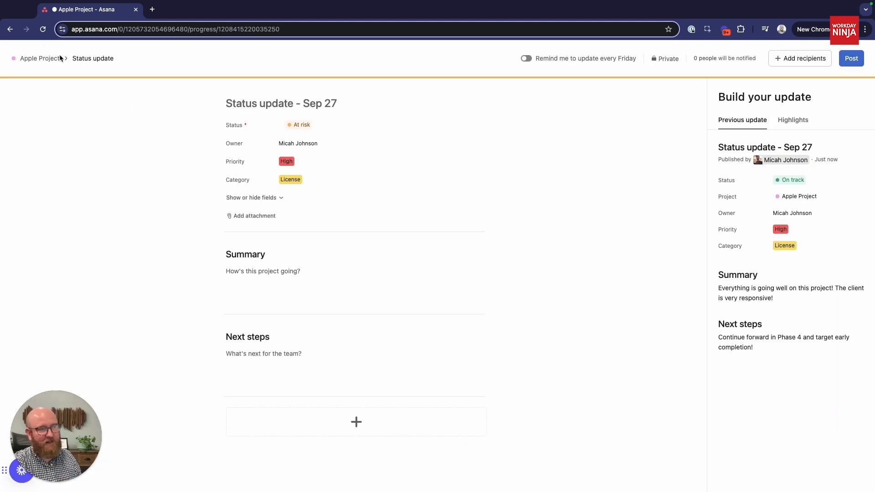
{"action": "left_click", "coordinate": [48, 59]}
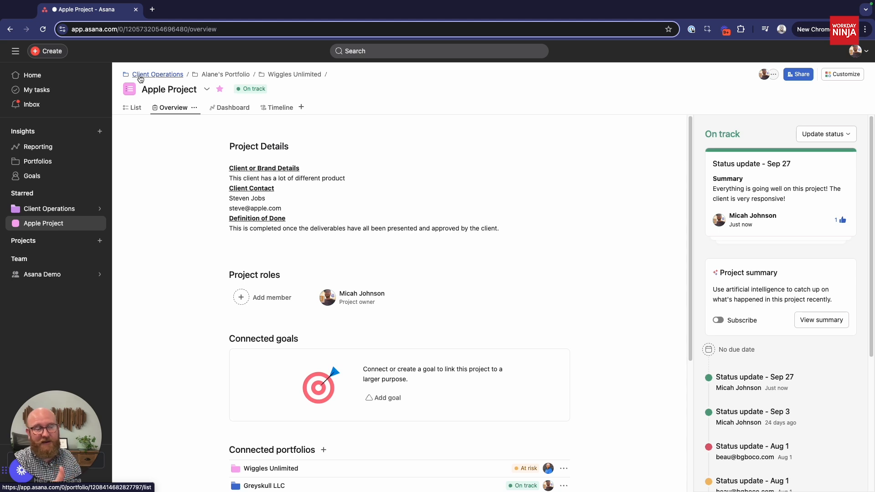
- Open the Wiggles Unlimited portfolio and view the Apple Project's latest status update from its project list, closing it when read
{"action": "left_click", "coordinate": [286, 75]}
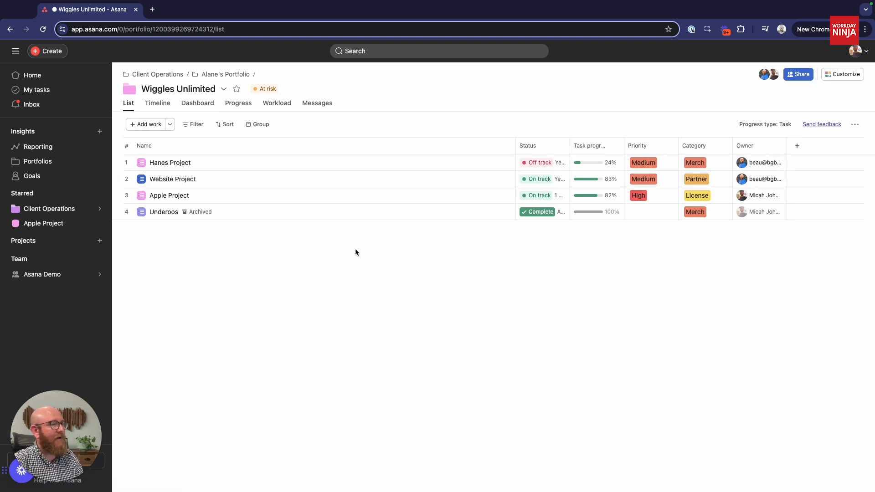
{"action": "left_click", "coordinate": [539, 196]}
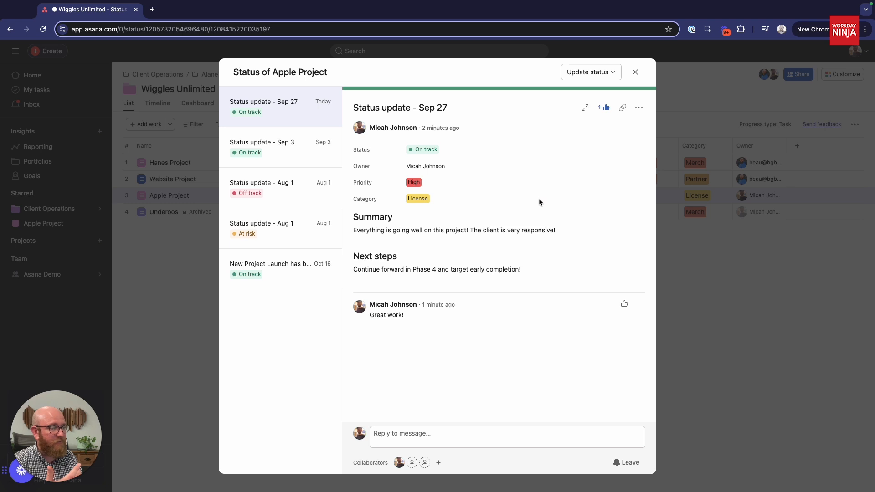
{"action": "left_click", "coordinate": [634, 72]}
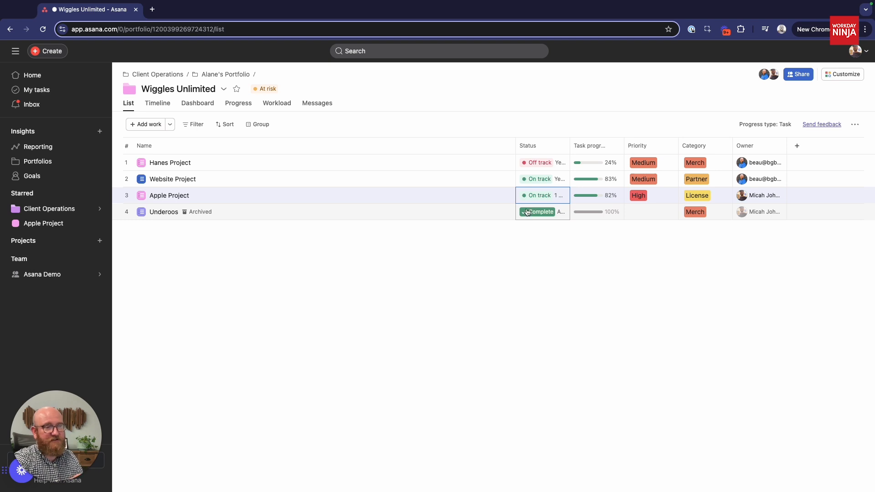
- Go up to the parent portfolio, open Greyskull LLC and check its latest update and status options without changing its status
{"action": "left_click", "coordinate": [228, 74]}
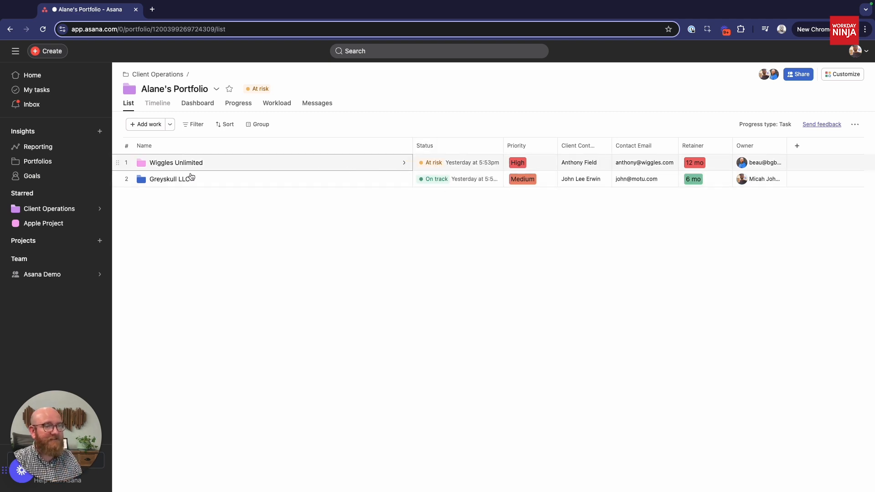
{"action": "left_click", "coordinate": [176, 180]}
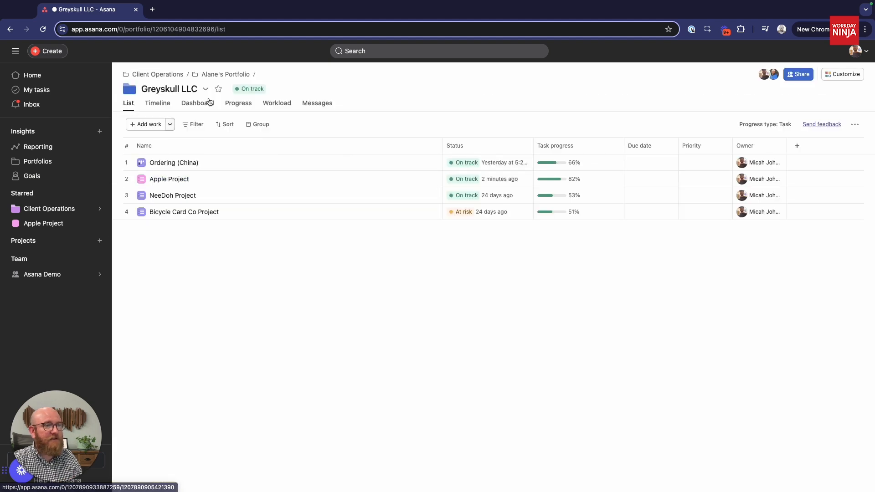
{"action": "left_click", "coordinate": [260, 90]}
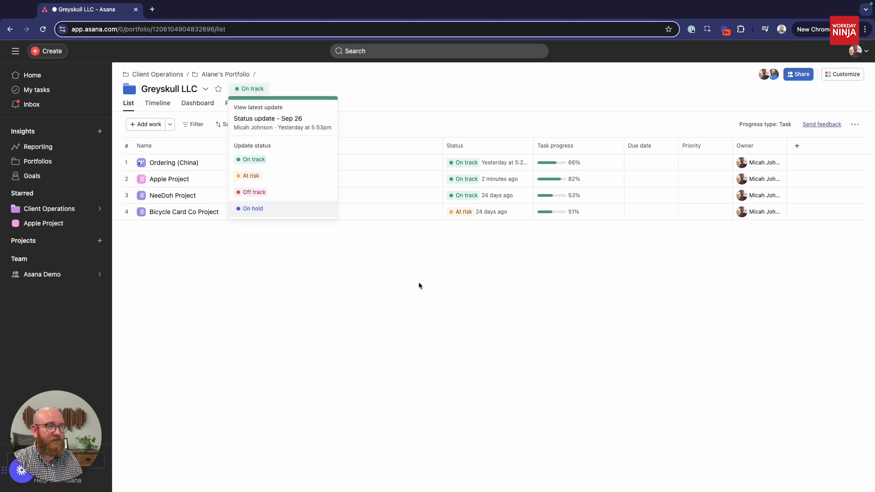
{"action": "left_click", "coordinate": [358, 210]}
- Check the latest update and status options of Greyskull LLC's parent portfolio, and go up to the Client Operations portfolio
{"action": "left_click", "coordinate": [226, 74]}
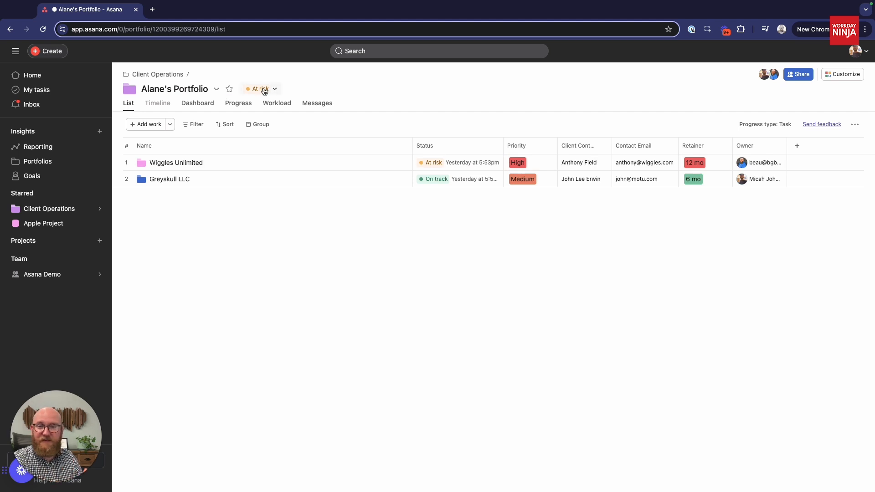
{"action": "left_click", "coordinate": [264, 89]}
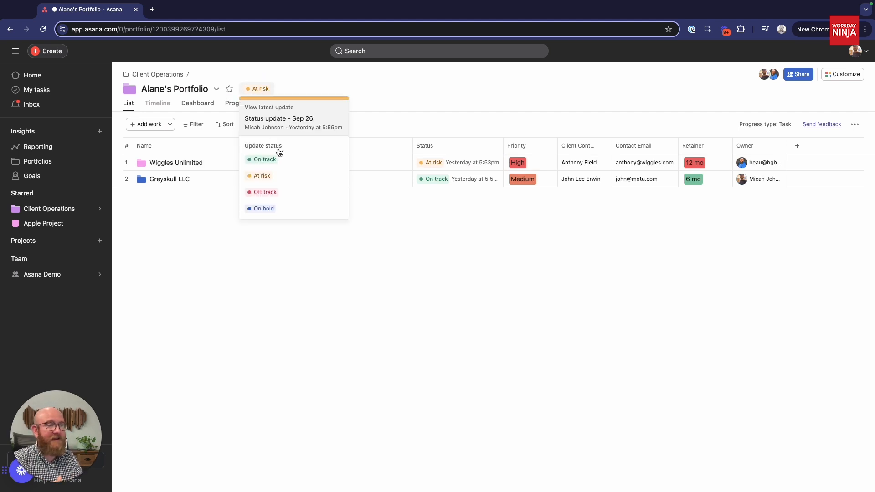
{"action": "left_click", "coordinate": [162, 74]}
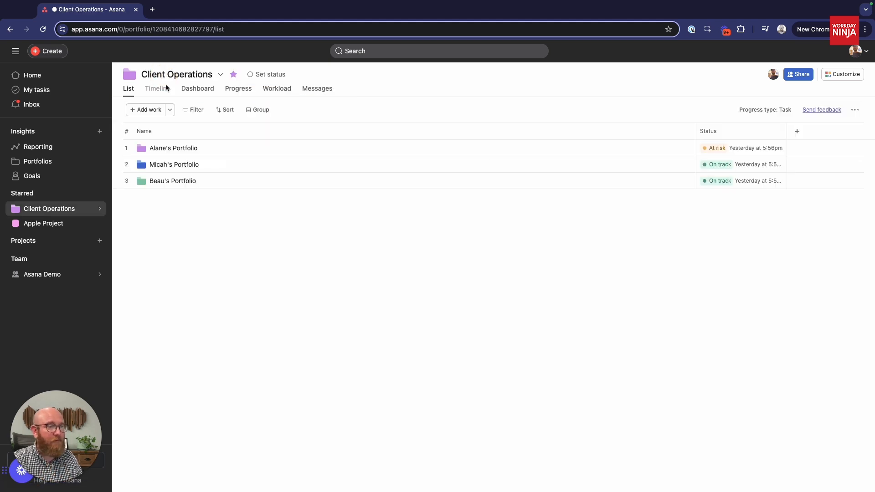